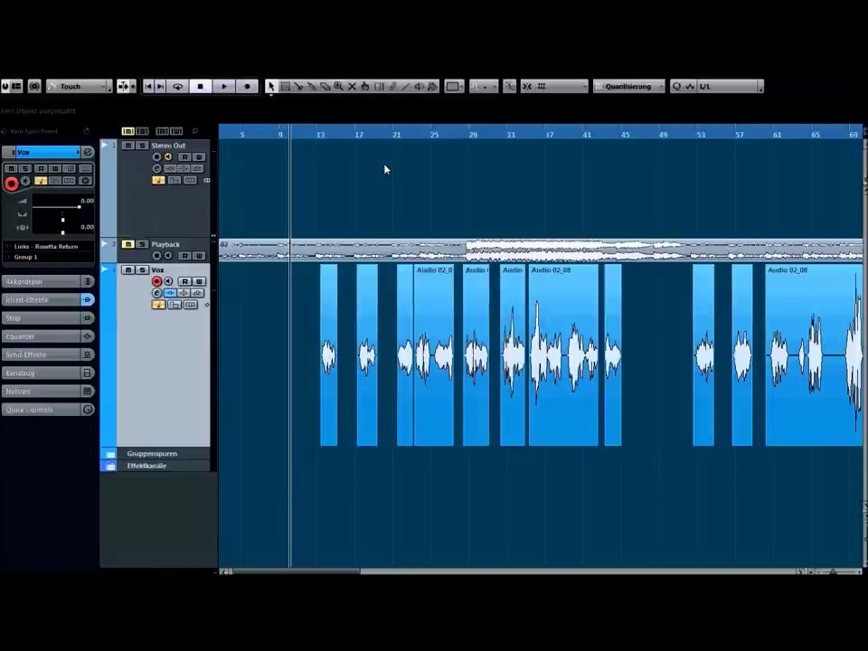
# - Play the vocal with its insert effects active, bypass the Vox track's inserts, and replay from about bar 22 for comparison
pyautogui.press('space')
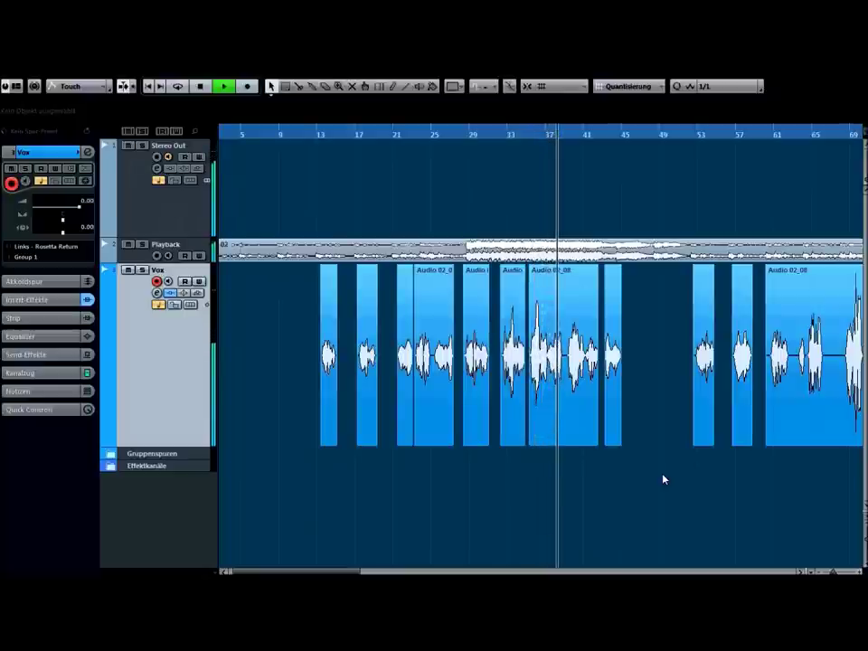
pyautogui.press('space')
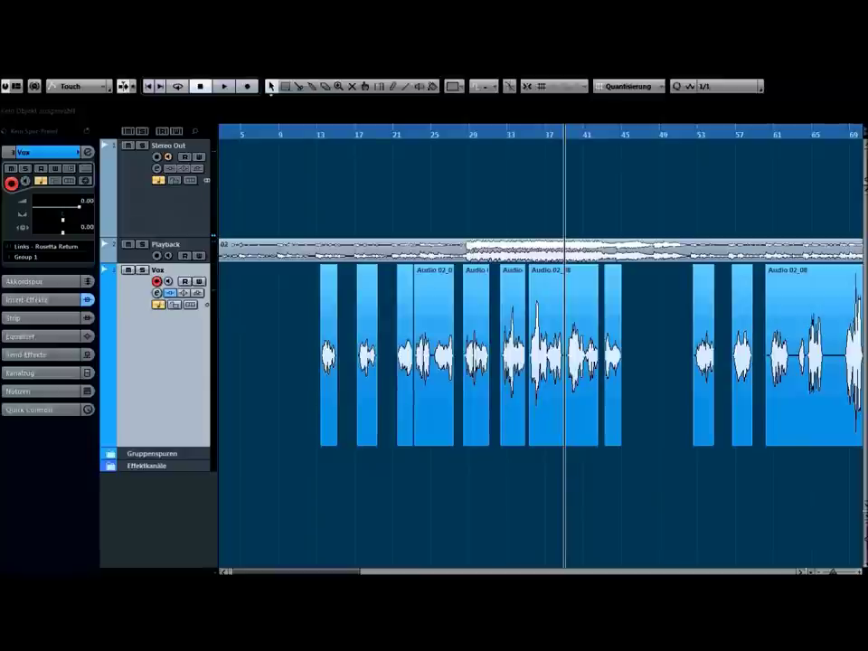
pyautogui.click(88, 299)
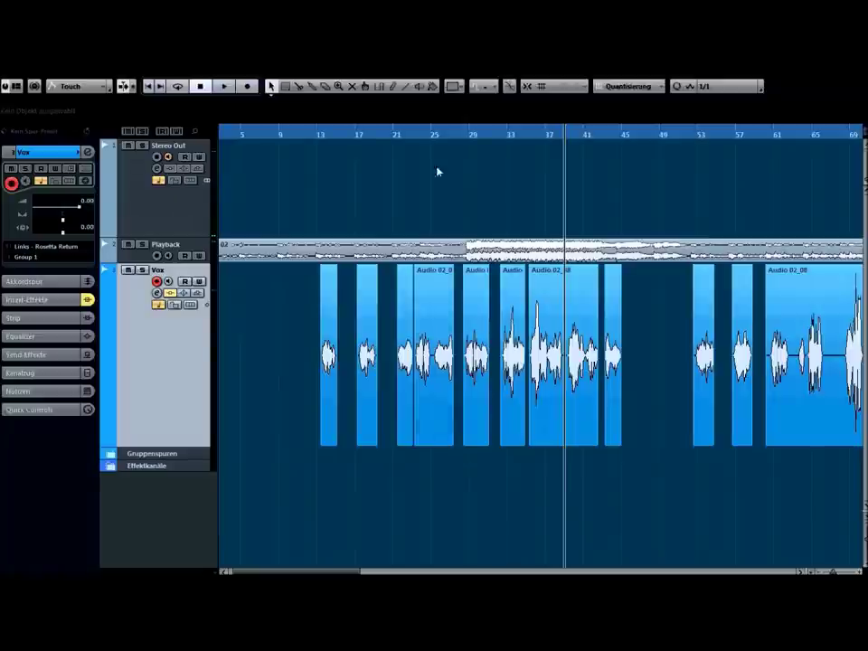
pyautogui.click(402, 133)
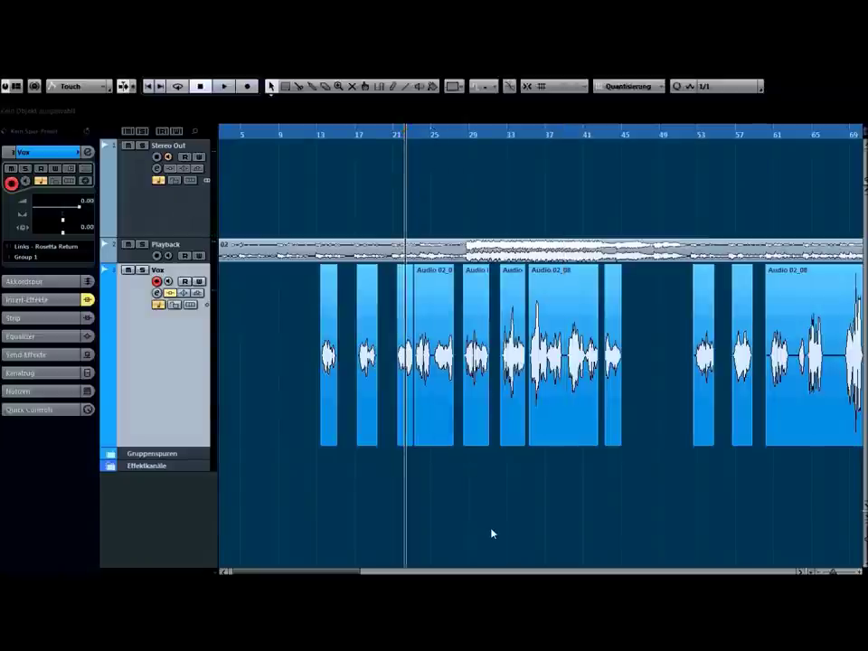
pyautogui.press('space')
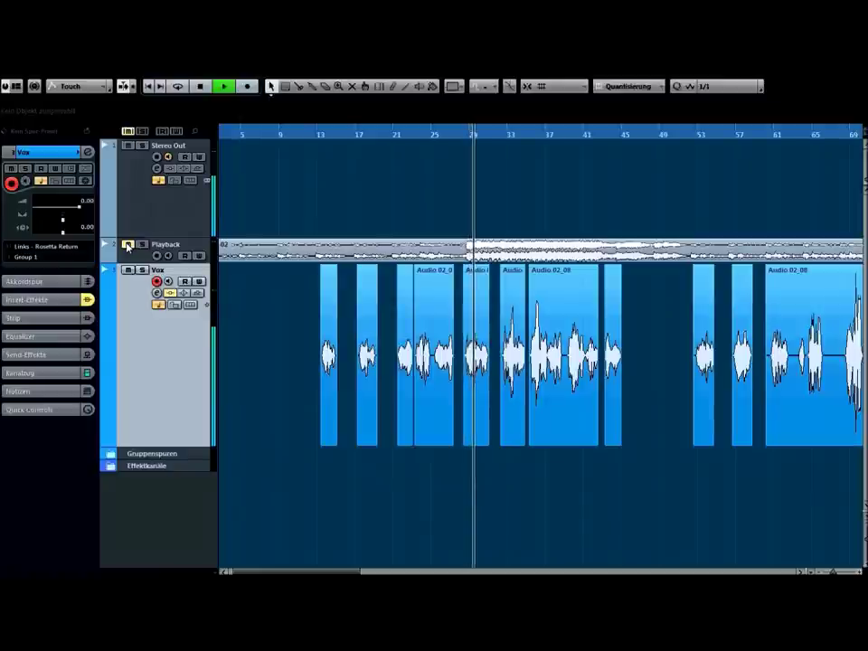
# - Enlarge the Vox track and its waveforms around bars 15 to 47 to examine the level differences, and stop playback
pyautogui.moveTo(182, 446); pyautogui.dragTo(183, 506)
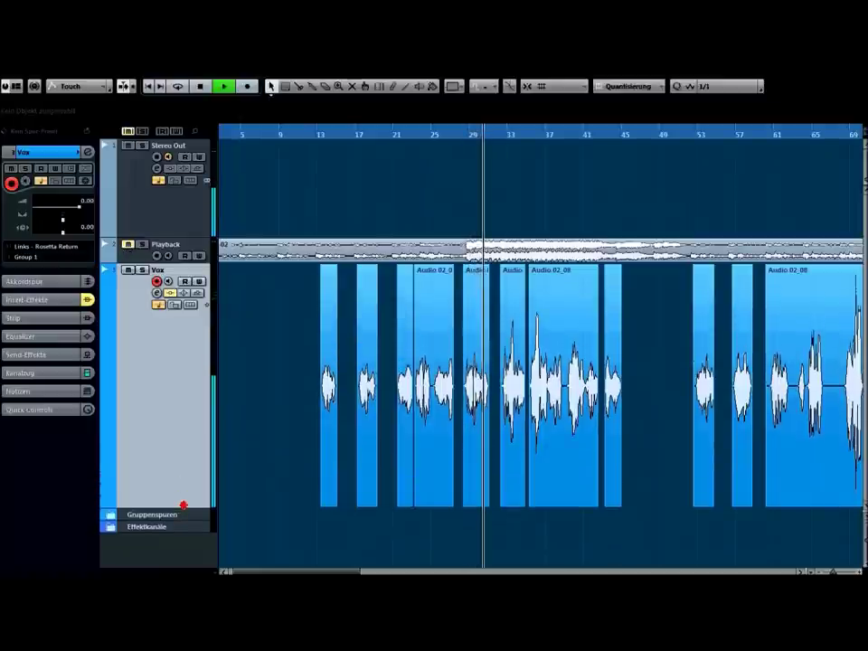
pyautogui.press('h')
pyautogui.press('h')
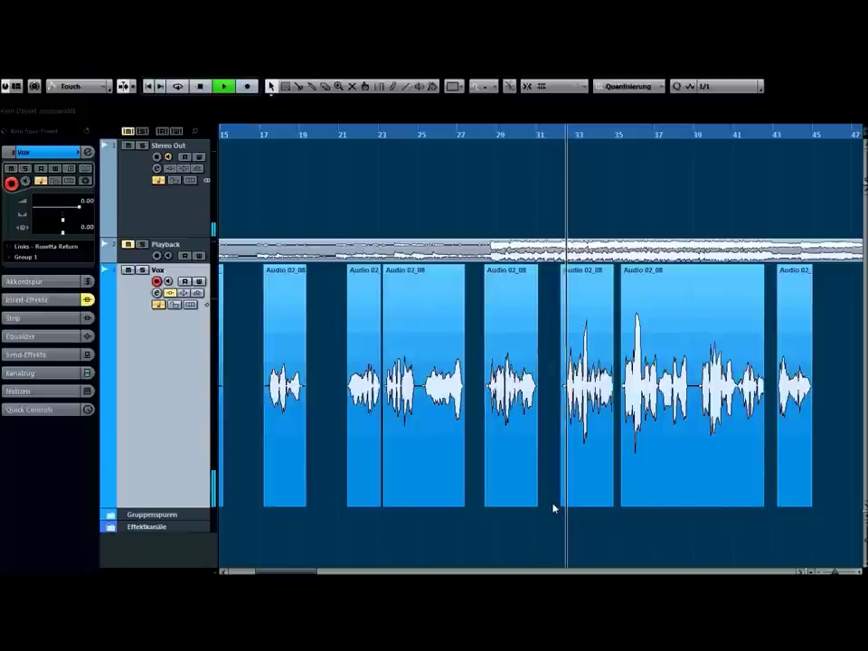
pyautogui.click(507, 425)
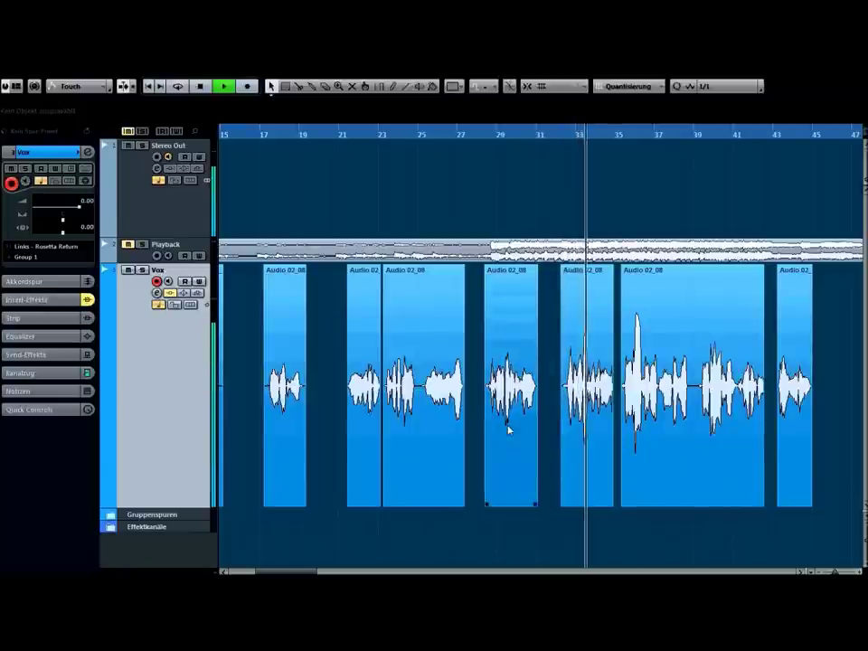
pyautogui.press('space')
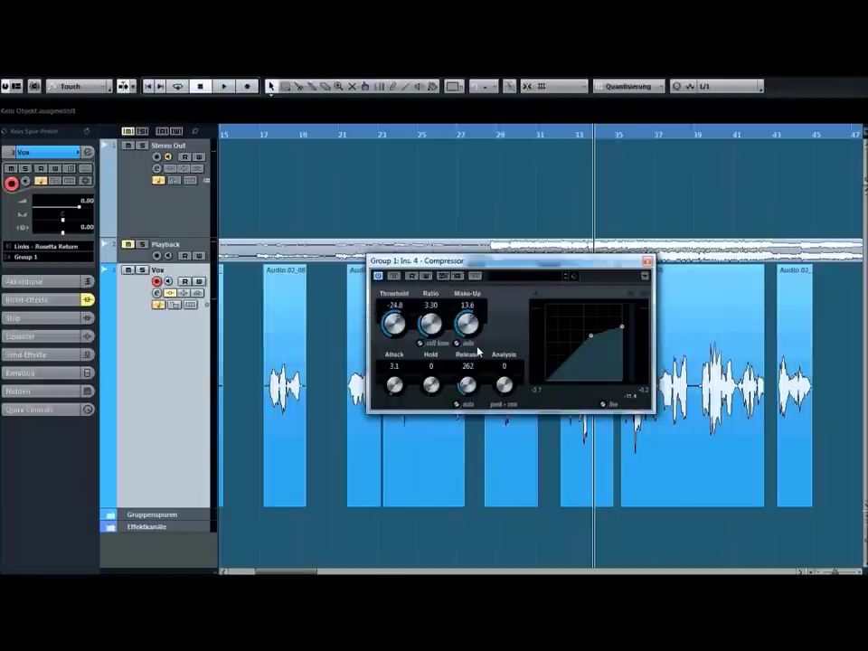
# - Lower the Group 1 compressor's threshold to -34.7 as a trial and raise it to -21.8
pyautogui.click(361, 323)
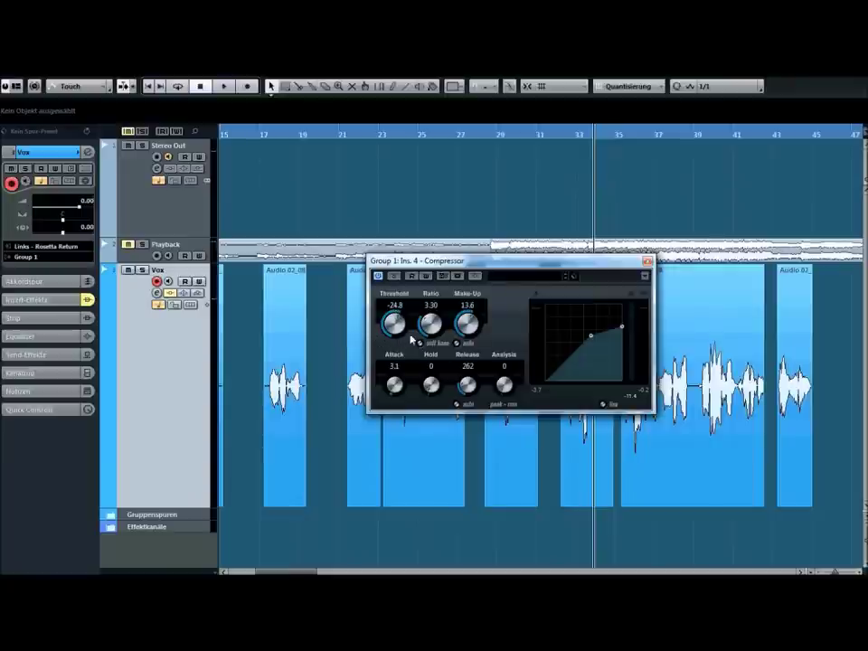
pyautogui.moveTo(391, 325)
pyautogui.mouseDown()
pyautogui.moveTo(389, 349)
pyautogui.moveTo(386, 335)
pyautogui.mouseUp()
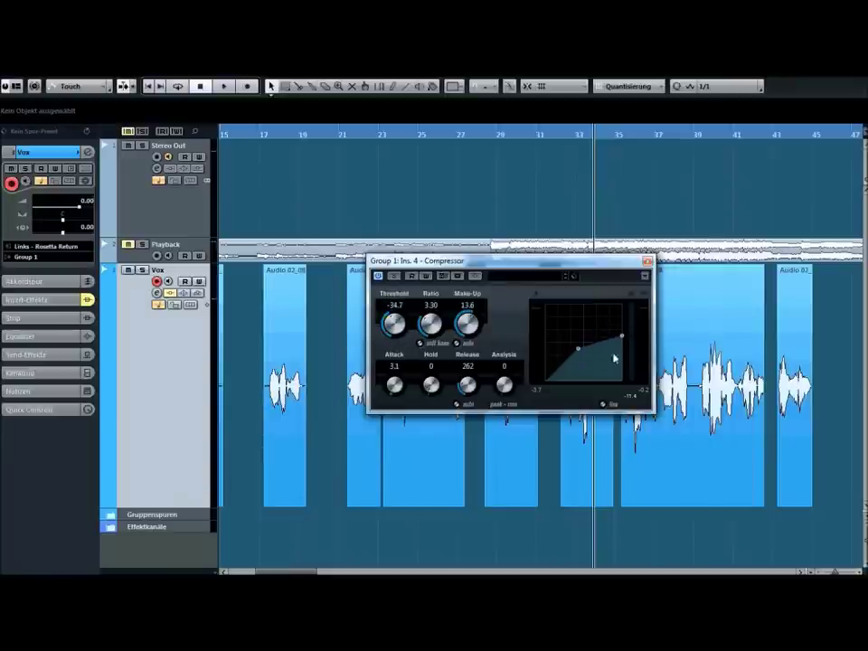
pyautogui.moveTo(393, 325); pyautogui.dragTo(391, 294)
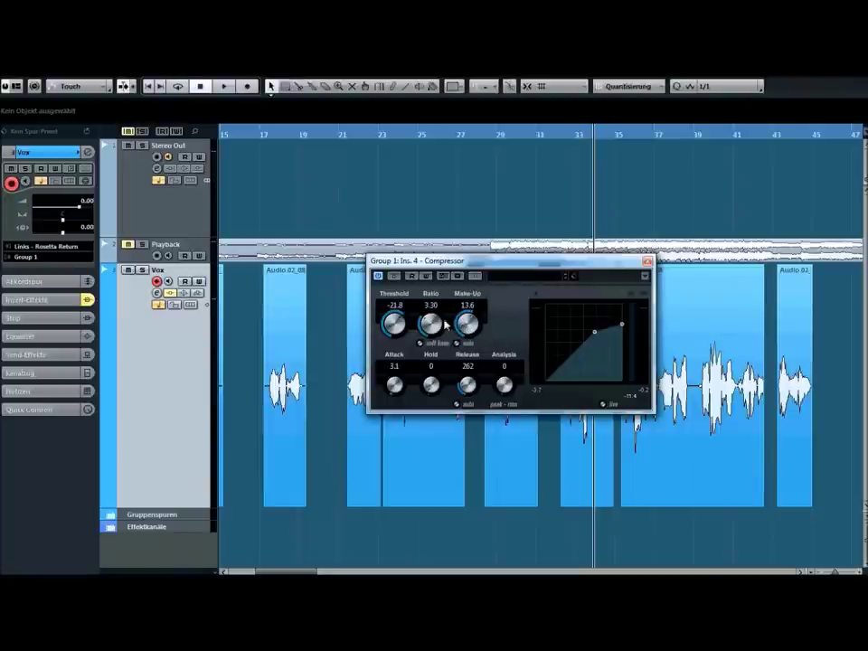
# - Reduce the compressor's make-up gain to 11.8 as a trial and raise it to 16.2
pyautogui.moveTo(467, 332)
pyautogui.mouseDown()
pyautogui.moveTo(470, 311)
pyautogui.moveTo(461, 370)
pyautogui.moveTo(452, 327)
pyautogui.moveTo(447, 376)
pyautogui.moveTo(461, 330)
pyautogui.mouseUp()
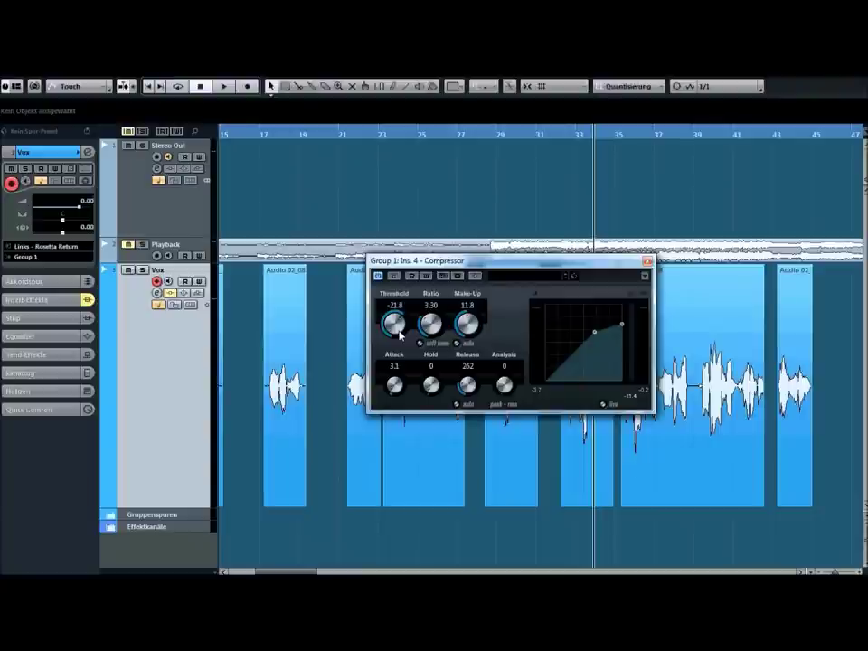
pyautogui.click(464, 305)
pyautogui.moveTo(464, 305); pyautogui.dragTo(465, 302)
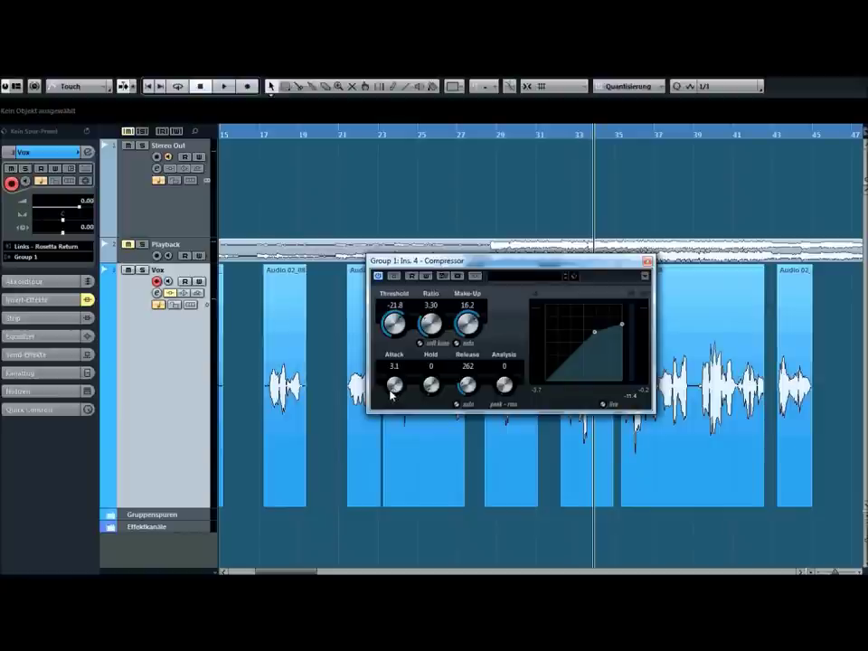
# - Set the compressor's attack to 15.6 and lower its threshold point on the curve to -24.9
pyautogui.click(395, 390)
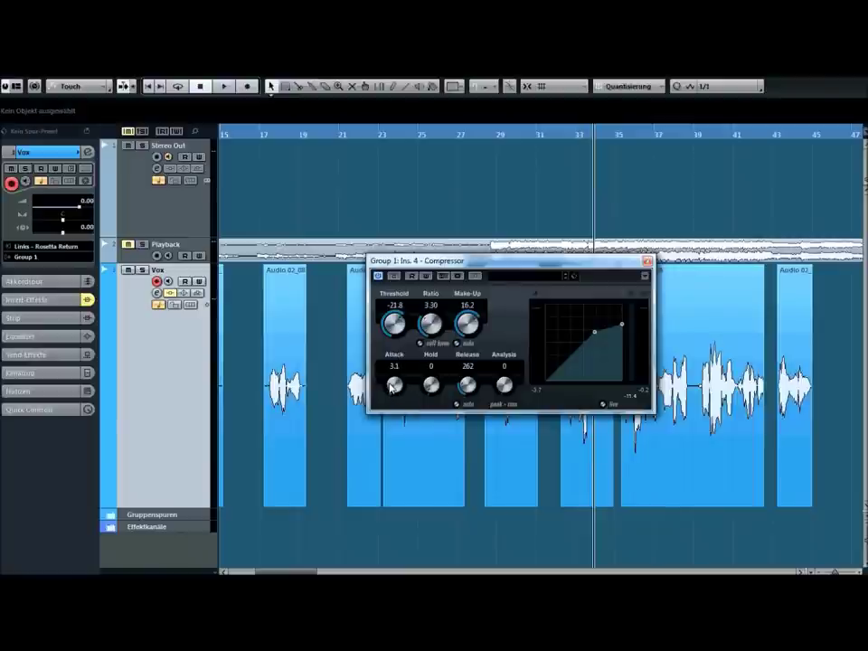
pyautogui.moveTo(392, 390); pyautogui.dragTo(392, 377)
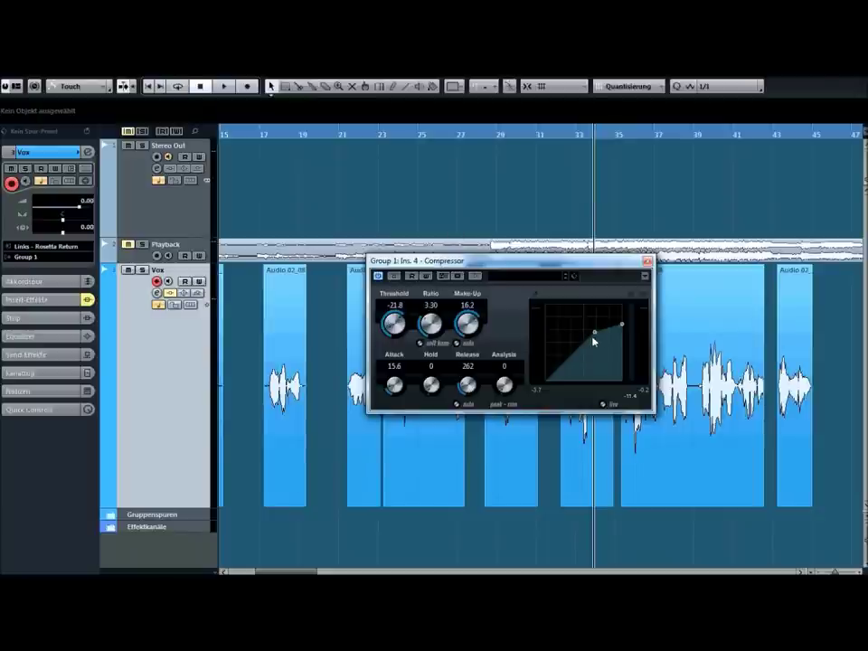
pyautogui.moveTo(594, 334)
pyautogui.mouseDown()
pyautogui.moveTo(593, 345)
pyautogui.moveTo(600, 331)
pyautogui.moveTo(595, 340)
pyautogui.mouseUp()
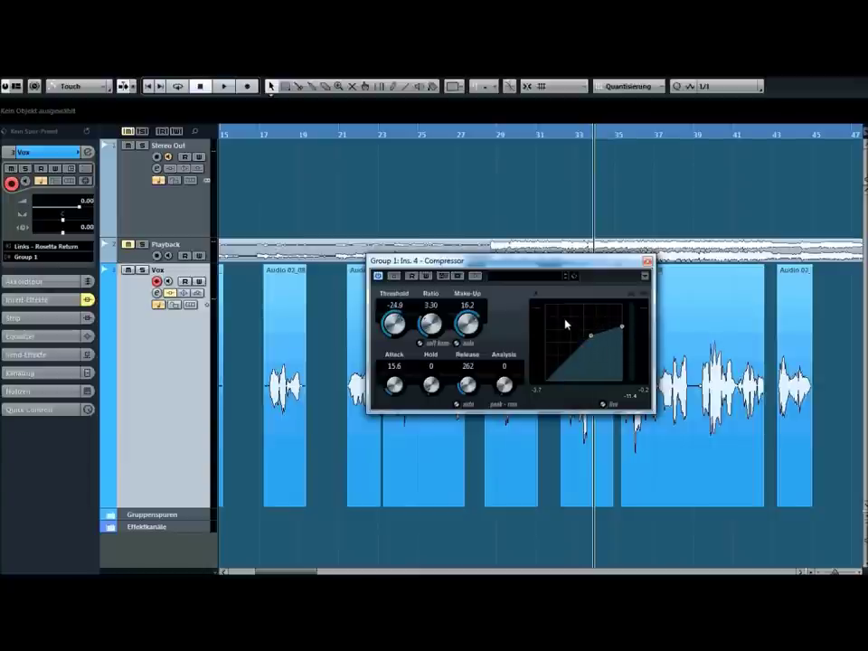
# - Adjust the compressor's make-up gain to 9.4 while the vocal plays, and stop playback
pyautogui.press('space')
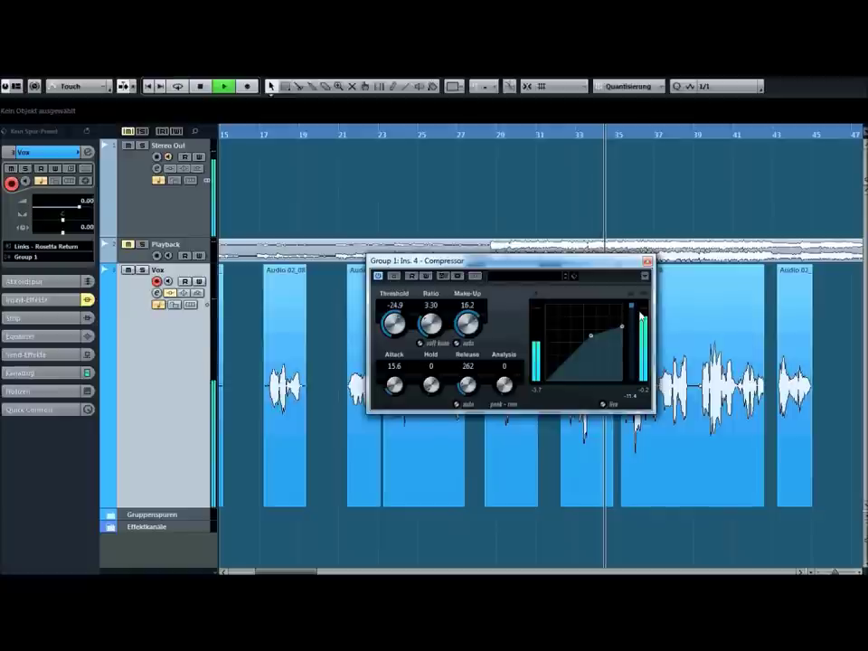
pyautogui.moveTo(493, 319)
pyautogui.mouseDown()
pyautogui.moveTo(479, 342)
pyautogui.moveTo(488, 331)
pyautogui.mouseUp()
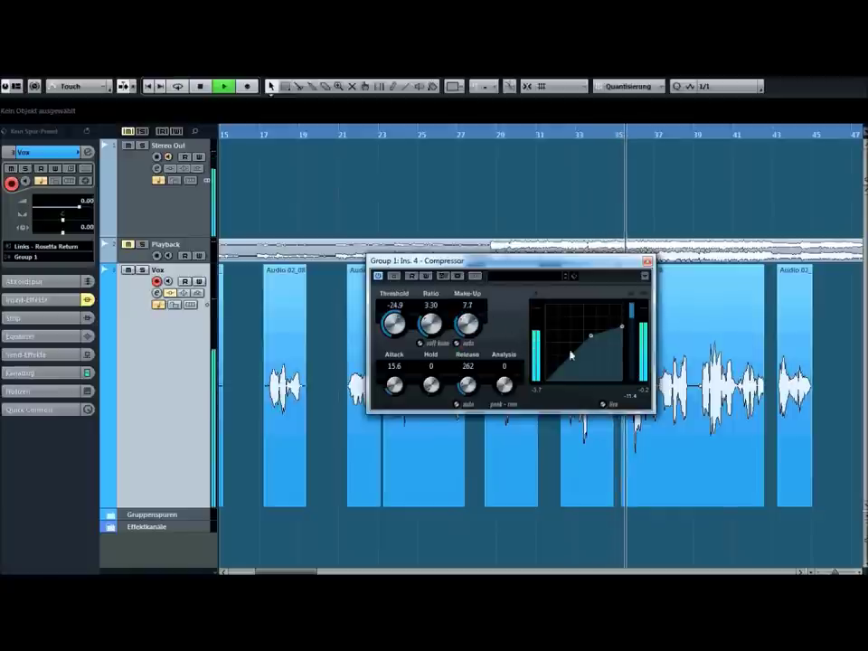
pyautogui.moveTo(488, 331); pyautogui.dragTo(465, 317)
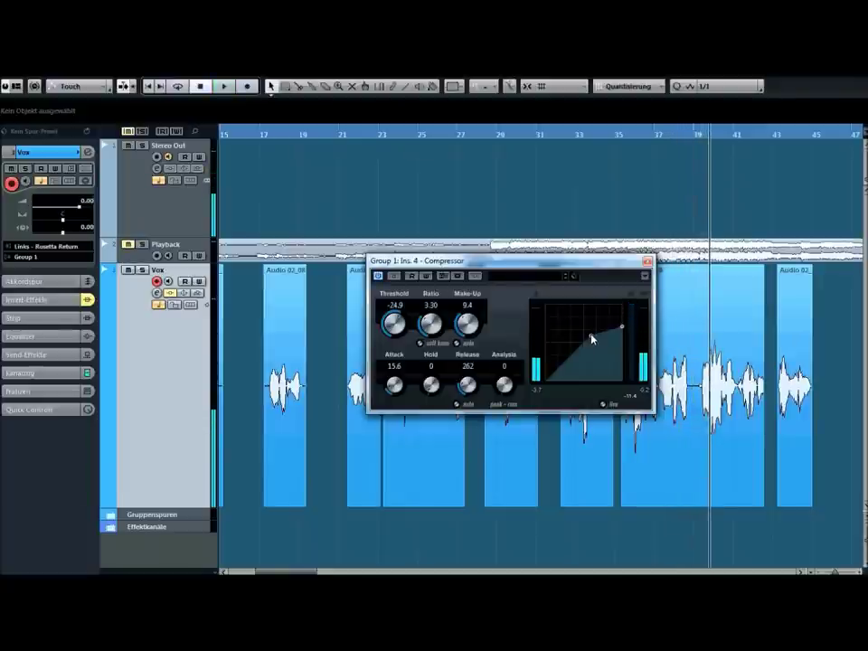
pyautogui.press('space')
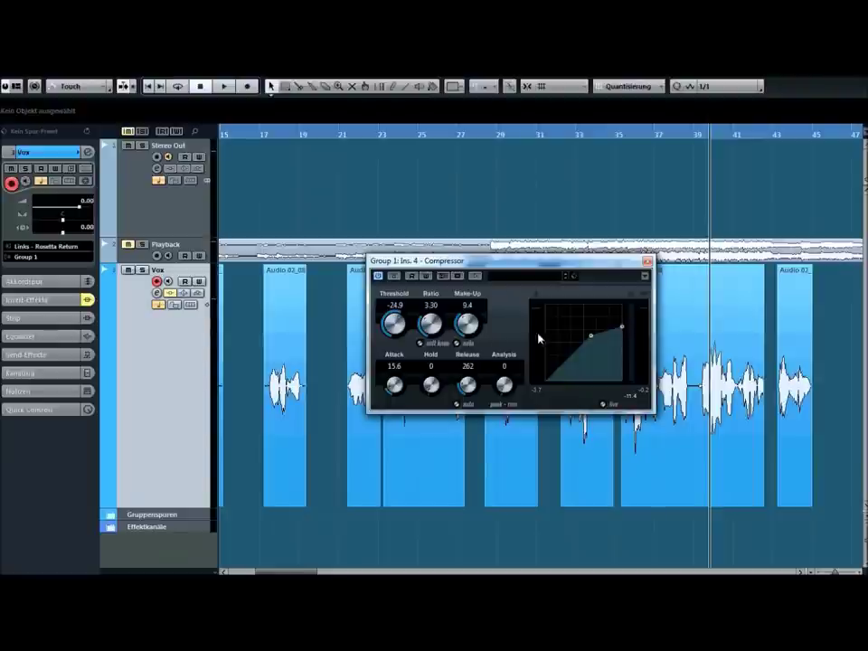
# - Try a compressor ratio of 8.00 with soft knee enabled, and reduce the ratio to 3
pyautogui.moveTo(624, 330); pyautogui.dragTo(628, 389)
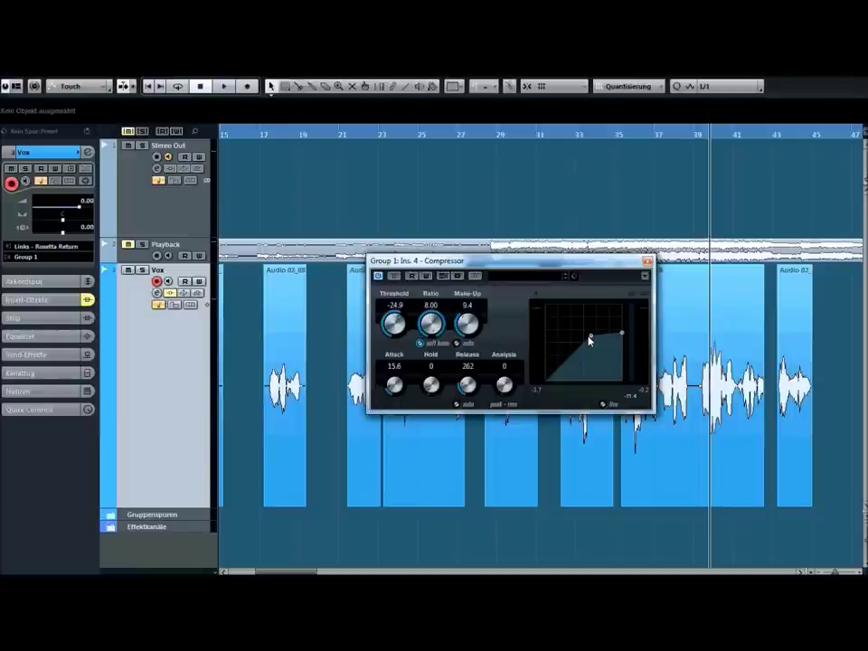
pyautogui.moveTo(430, 327); pyautogui.dragTo(432, 405)
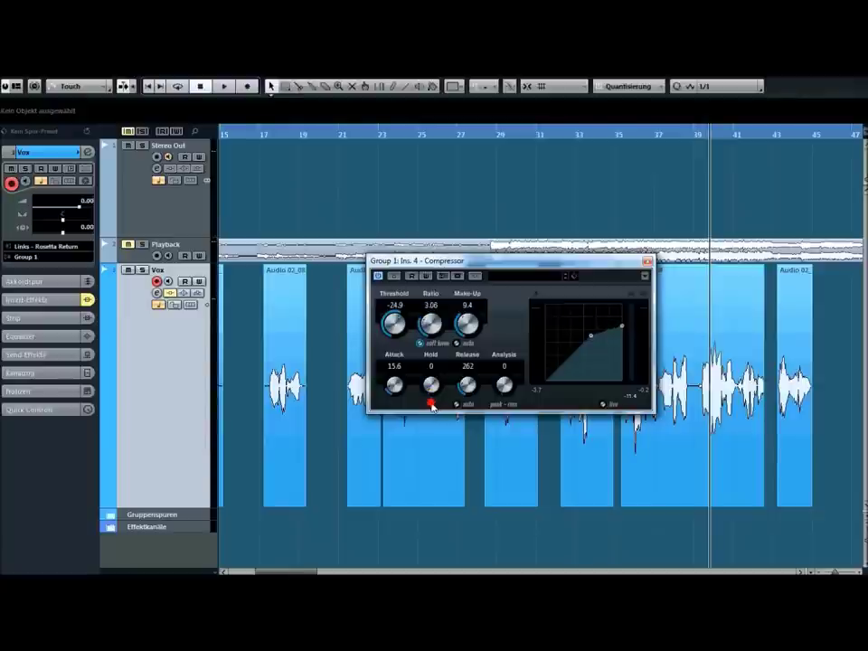
pyautogui.moveTo(432, 406); pyautogui.dragTo(432, 408)
pyautogui.click(430, 307)
pyautogui.write('3')
pyautogui.press('Return')
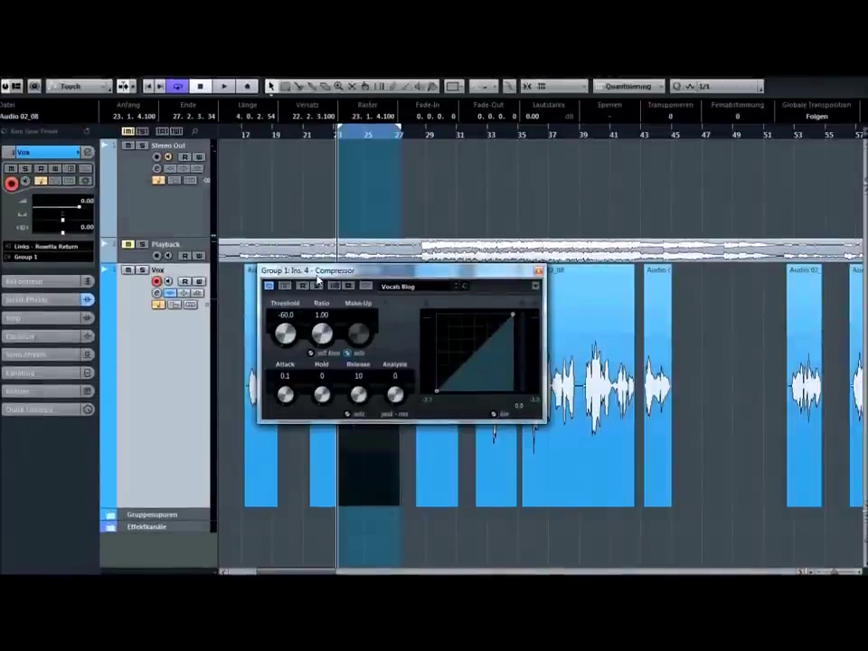
# - Reposition the compressor window, switch off cycle playback, and play the vocal from bar 23
pyautogui.moveTo(327, 271); pyautogui.dragTo(412, 272)
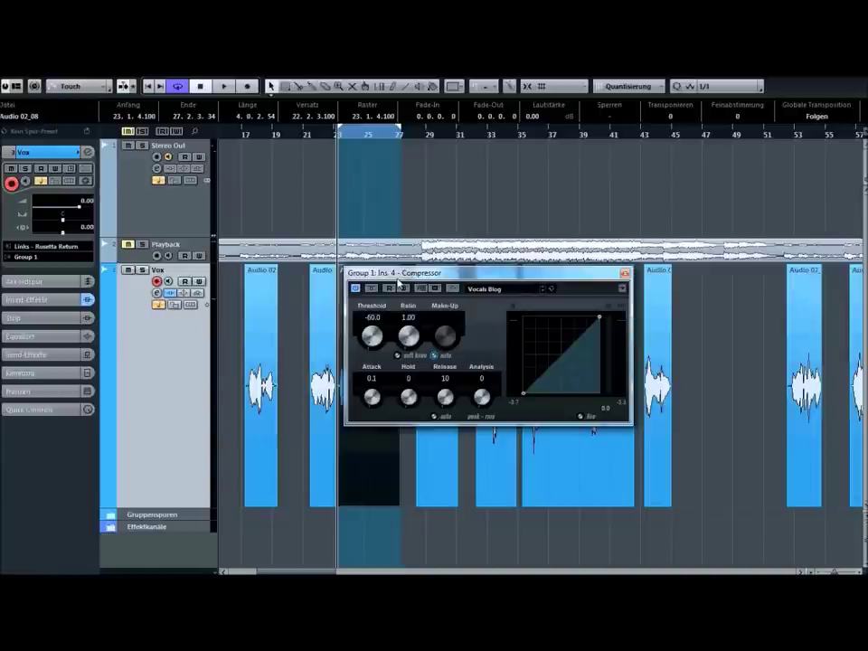
pyautogui.click(177, 86)
pyautogui.press('space')
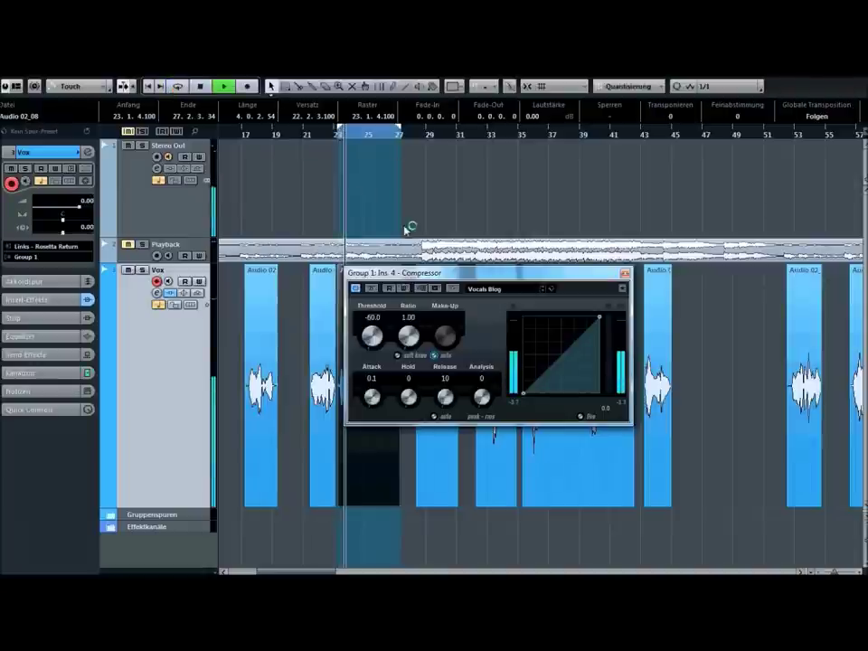
# - Set the Vocals Blog compressor's threshold to -23.1, ratio to 3.66 and attack to 7.1 while the vocal plays
pyautogui.moveTo(368, 343); pyautogui.dragTo(414, 310)
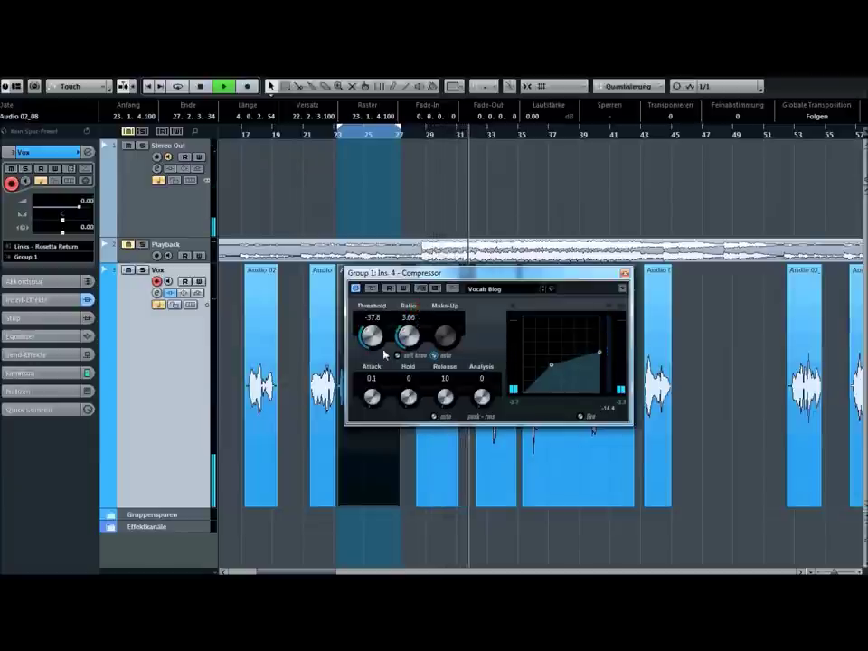
pyautogui.moveTo(370, 336); pyautogui.dragTo(386, 327)
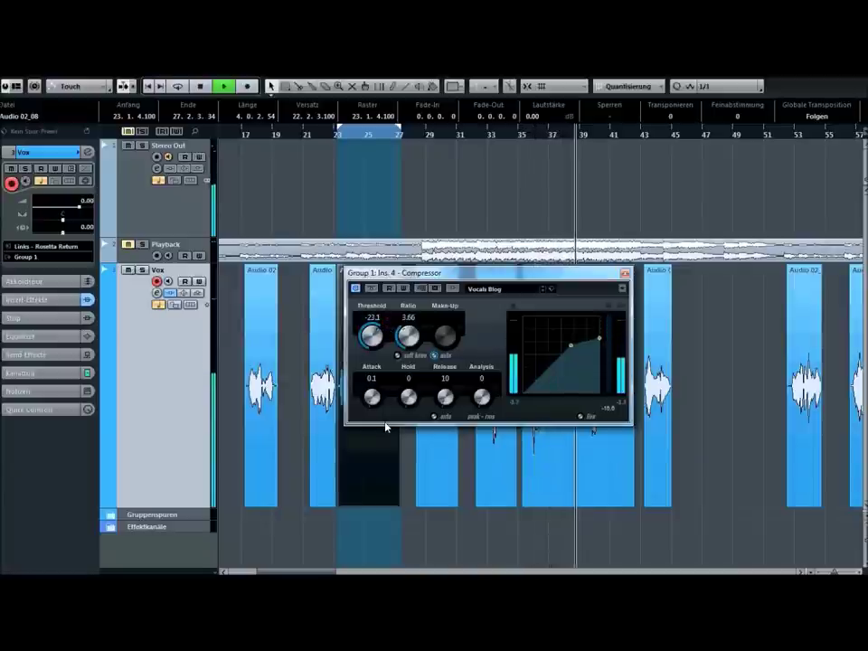
pyautogui.moveTo(372, 397); pyautogui.dragTo(370, 402)
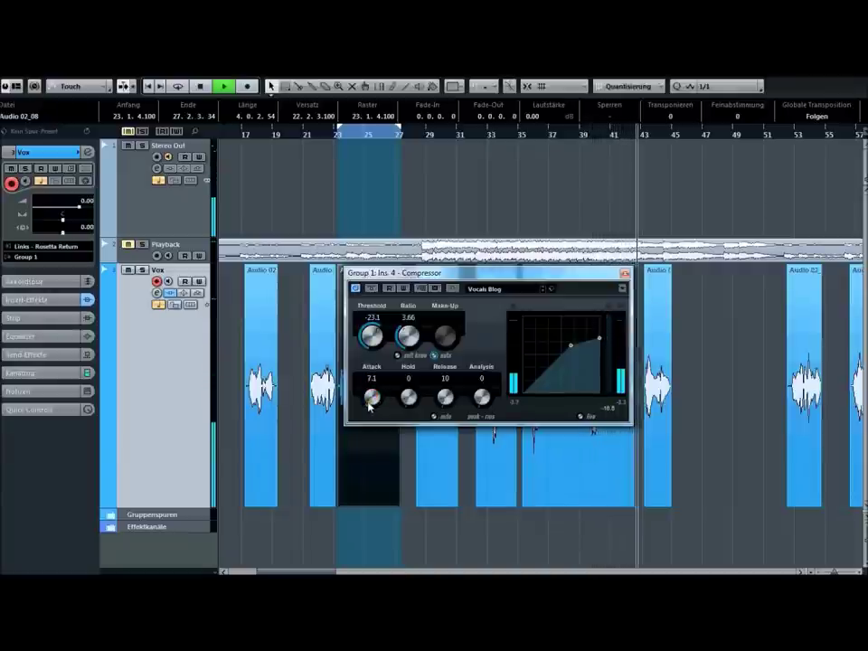
# - Set the compressor's hold to 25 and release to 139, and stop playback
pyautogui.moveTo(406, 402); pyautogui.dragTo(408, 397)
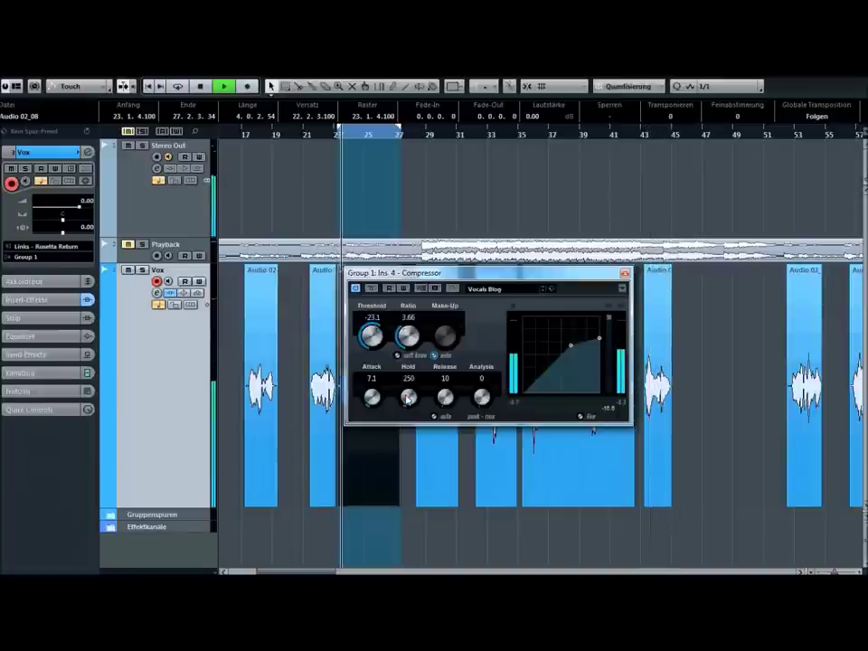
pyautogui.moveTo(409, 397); pyautogui.dragTo(408, 412)
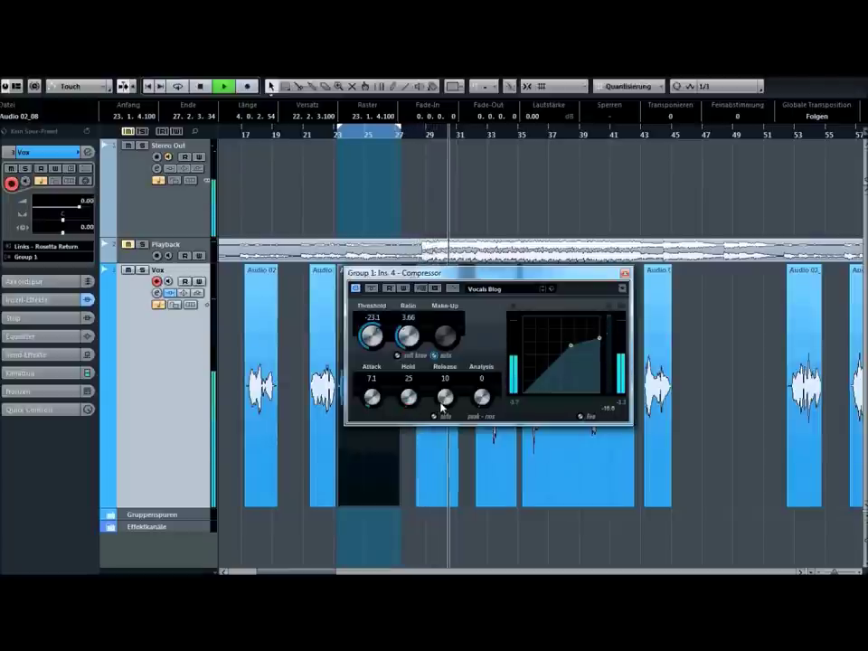
pyautogui.moveTo(441, 407)
pyautogui.mouseDown()
pyautogui.moveTo(447, 385)
pyautogui.moveTo(444, 398)
pyautogui.mouseUp()
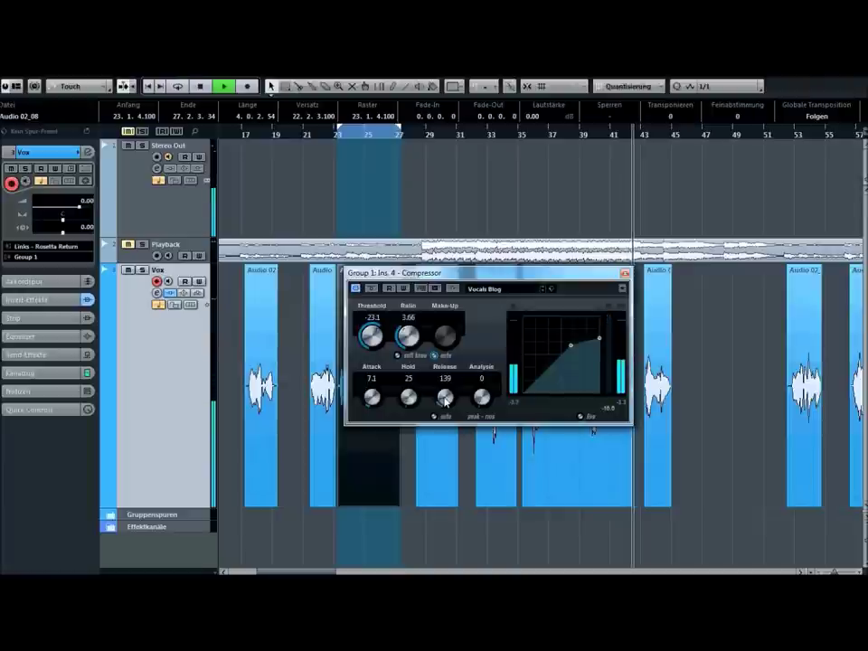
pyautogui.press('space')
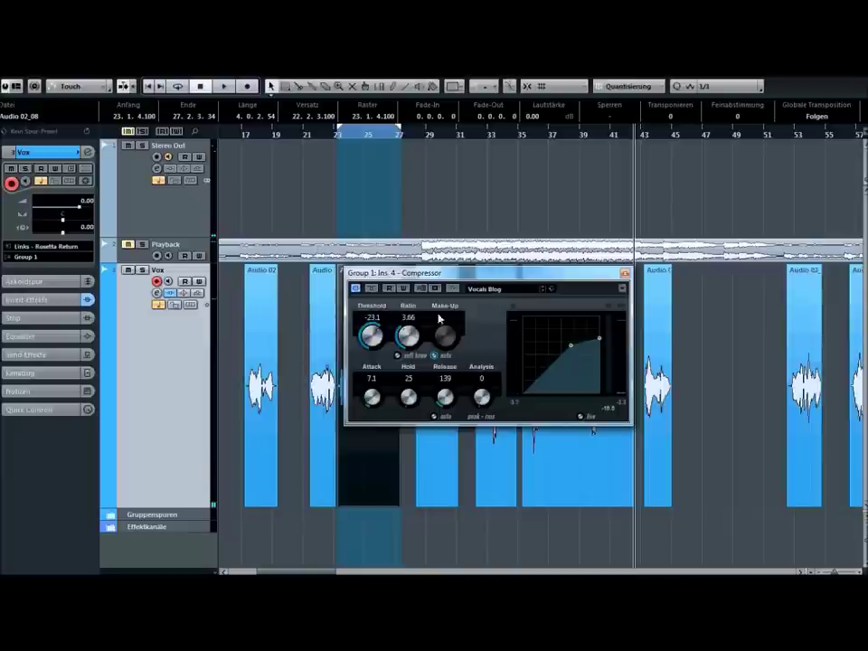
# - Move the compressor window off the later Vox clips to examine the vocal peak around bar 36
pyautogui.moveTo(531, 281); pyautogui.dragTo(355, 237)
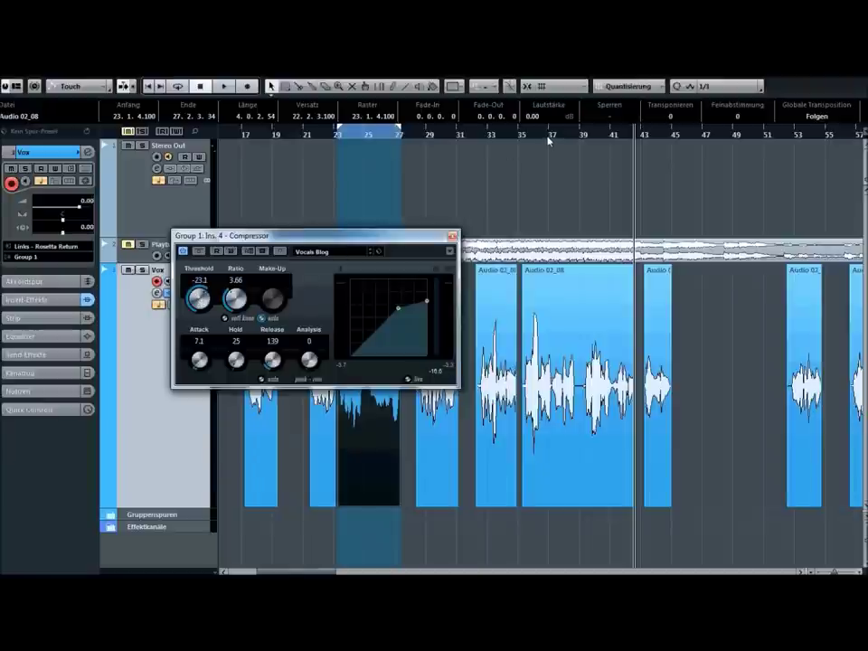
pyautogui.click(535, 347)
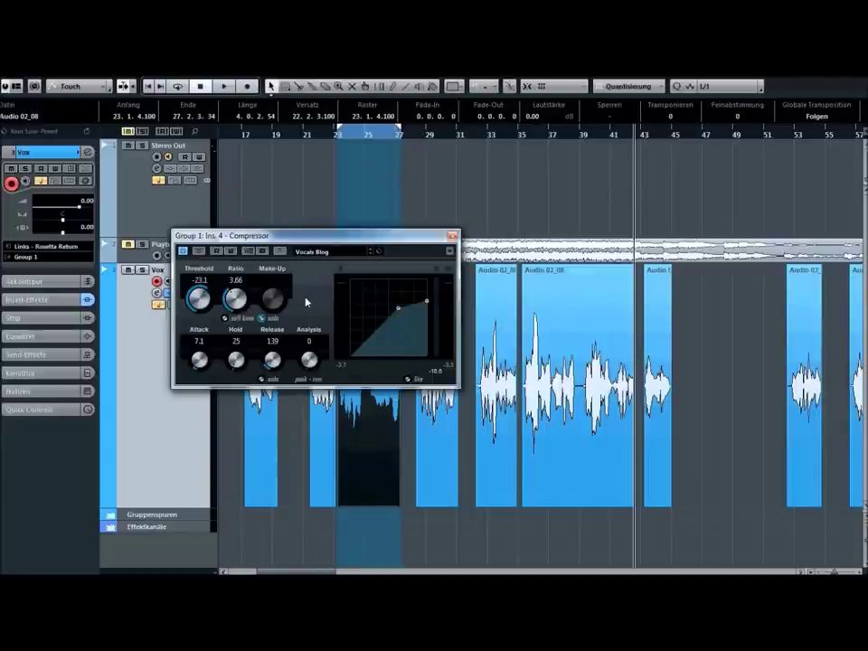
pyautogui.click(530, 341)
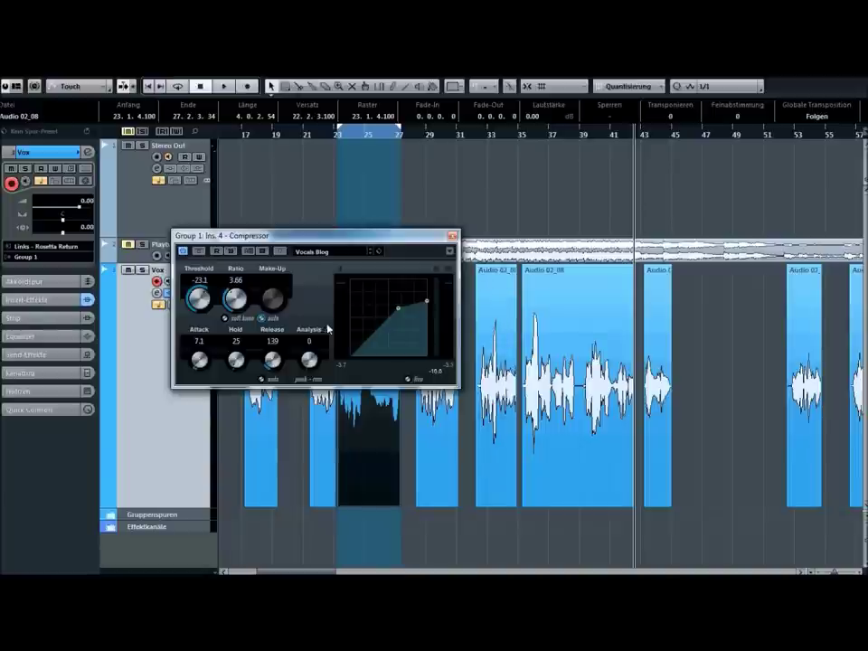
pyautogui.click(578, 470)
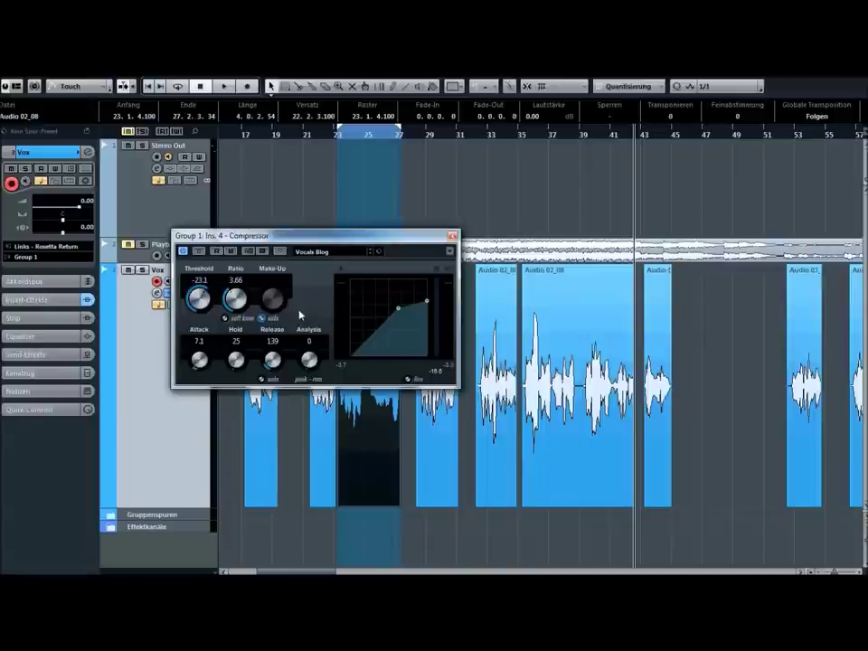
# - Play the song from just before bar 23 and unmute the backing track beneath the compressed vocal
pyautogui.click(333, 135)
pyautogui.press('space')
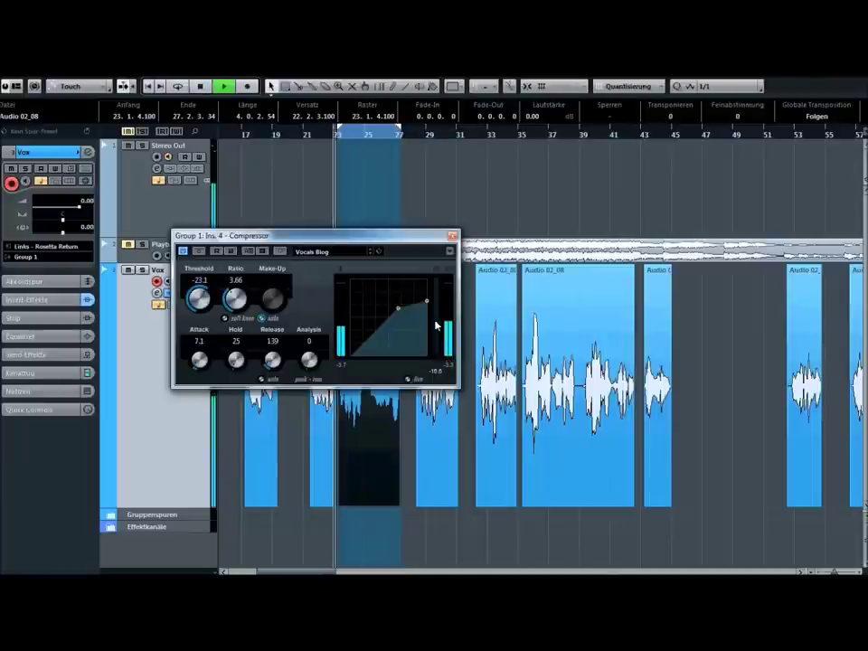
pyautogui.click(127, 245)
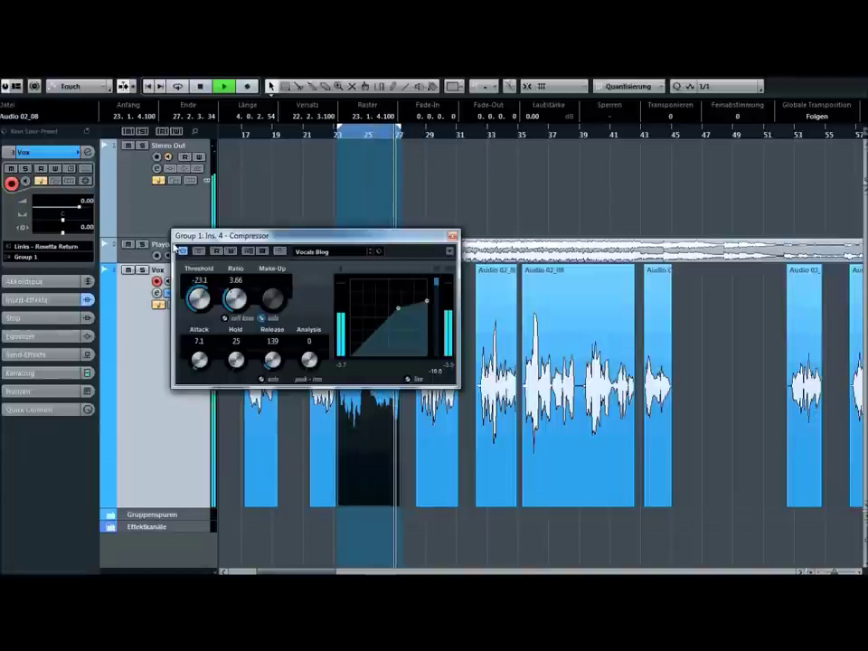
# - Switch off the compressor's automatic make-up gain and set Make-Up to 6.0 while the song plays
pyautogui.click(262, 318)
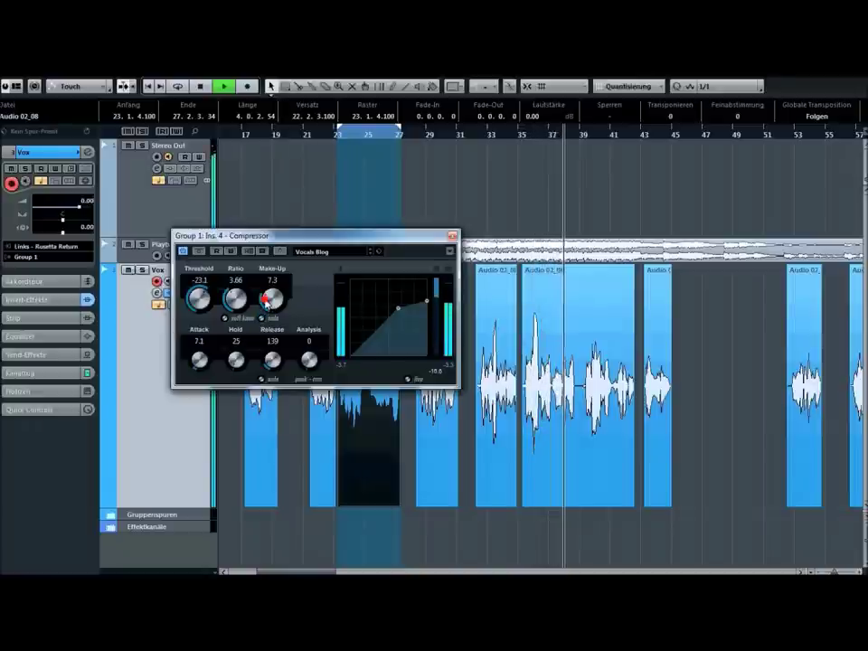
pyautogui.moveTo(268, 306); pyautogui.dragTo(268, 308)
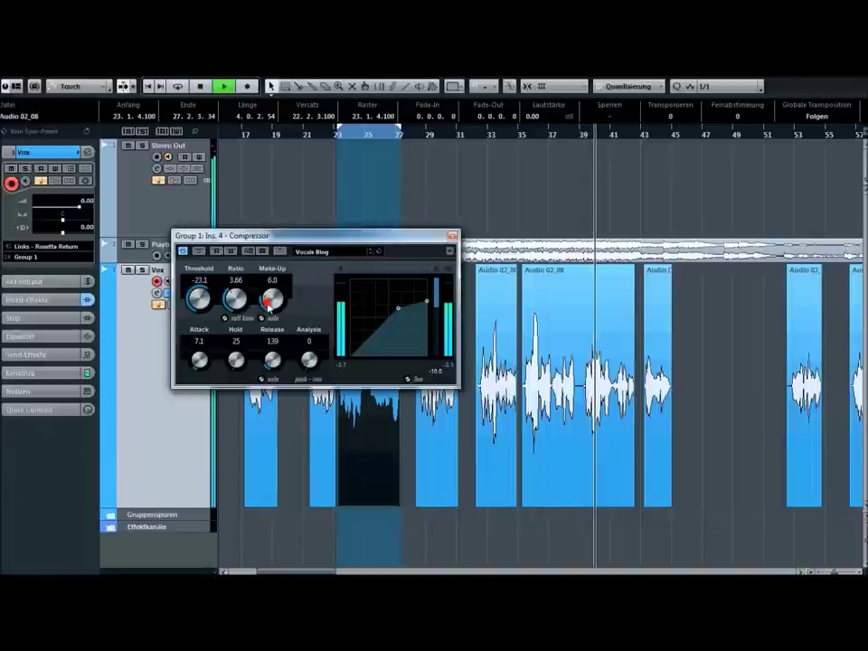